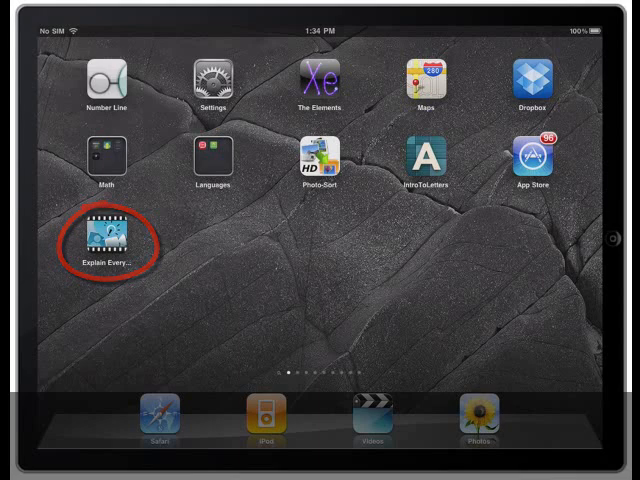
Launch Explain Everything and start a new Blank Project on an empty slide.
click(106, 234)
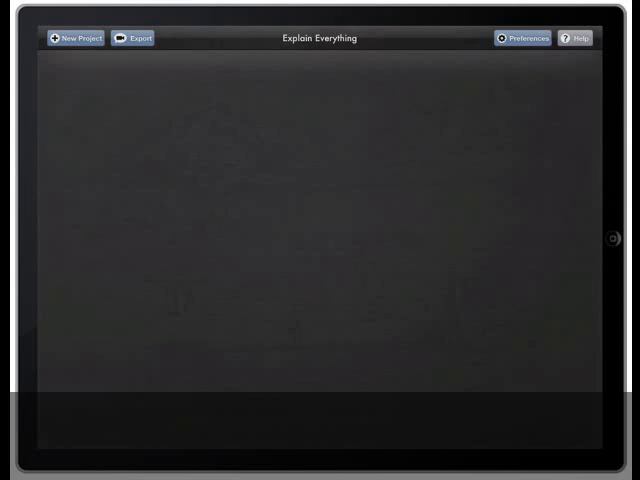
click(75, 38)
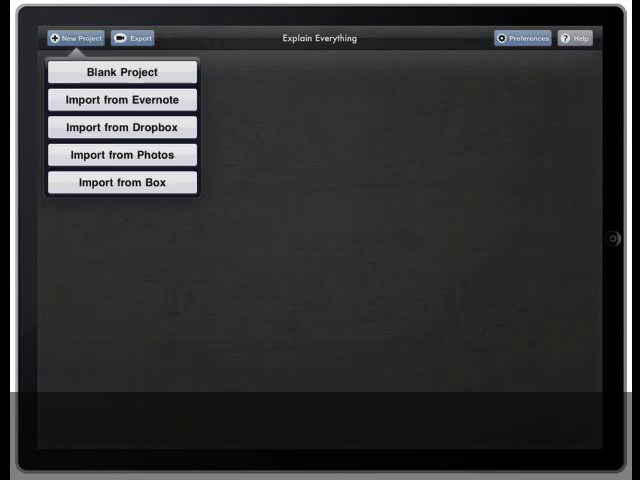
click(122, 72)
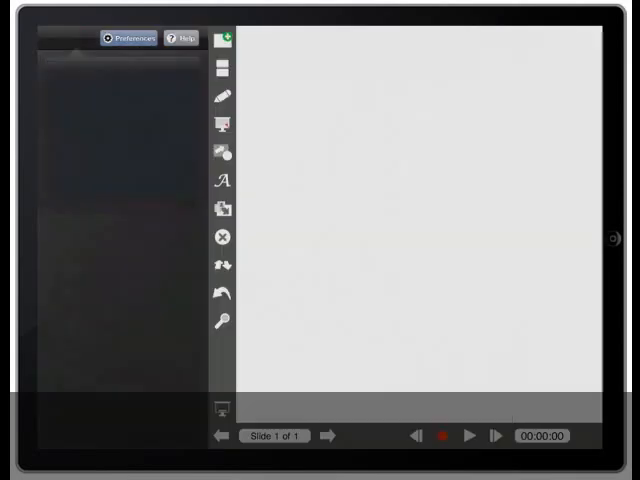